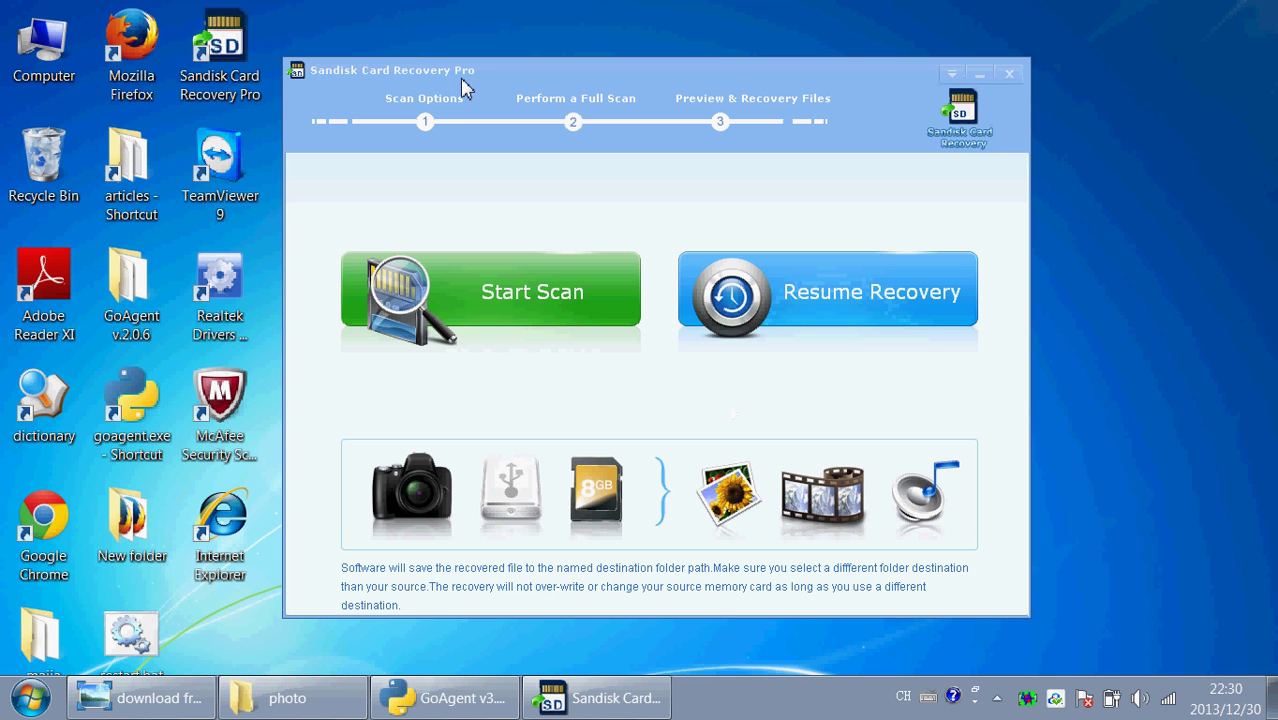
Open the photo folder on the photo (G:) drive in Windows Explorer.
double_click(50, 47)
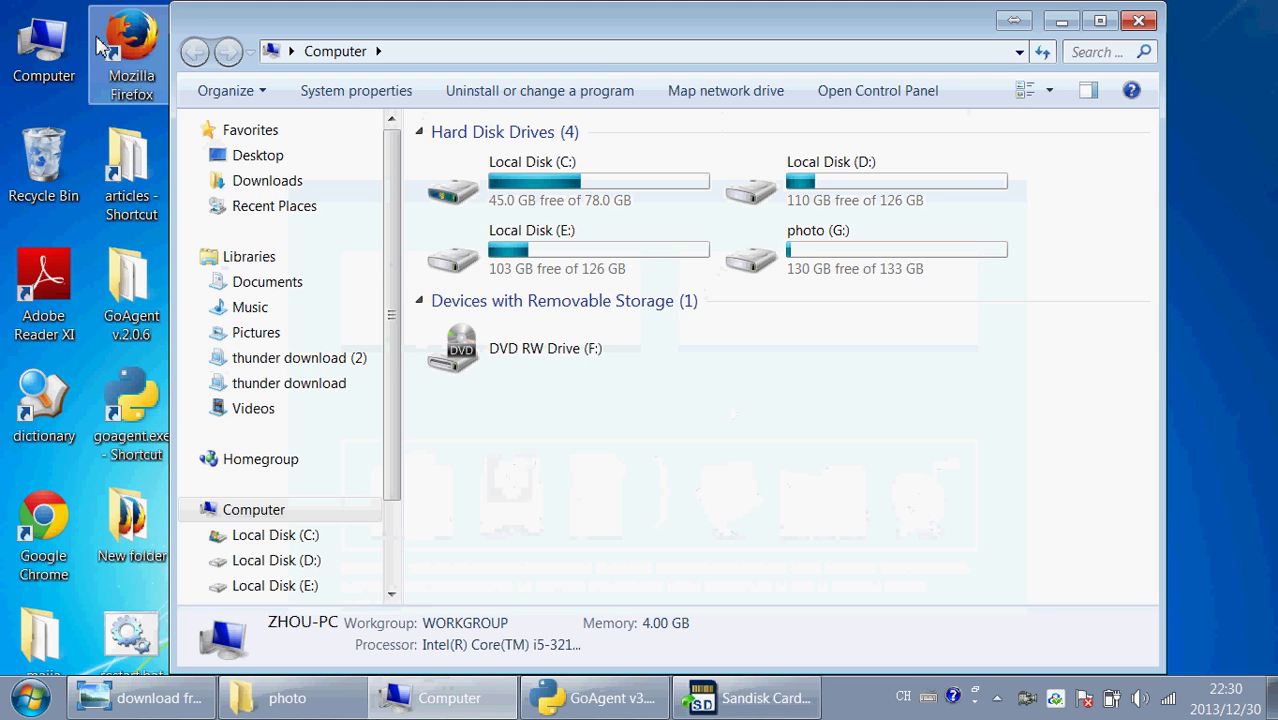
double_click(803, 250)
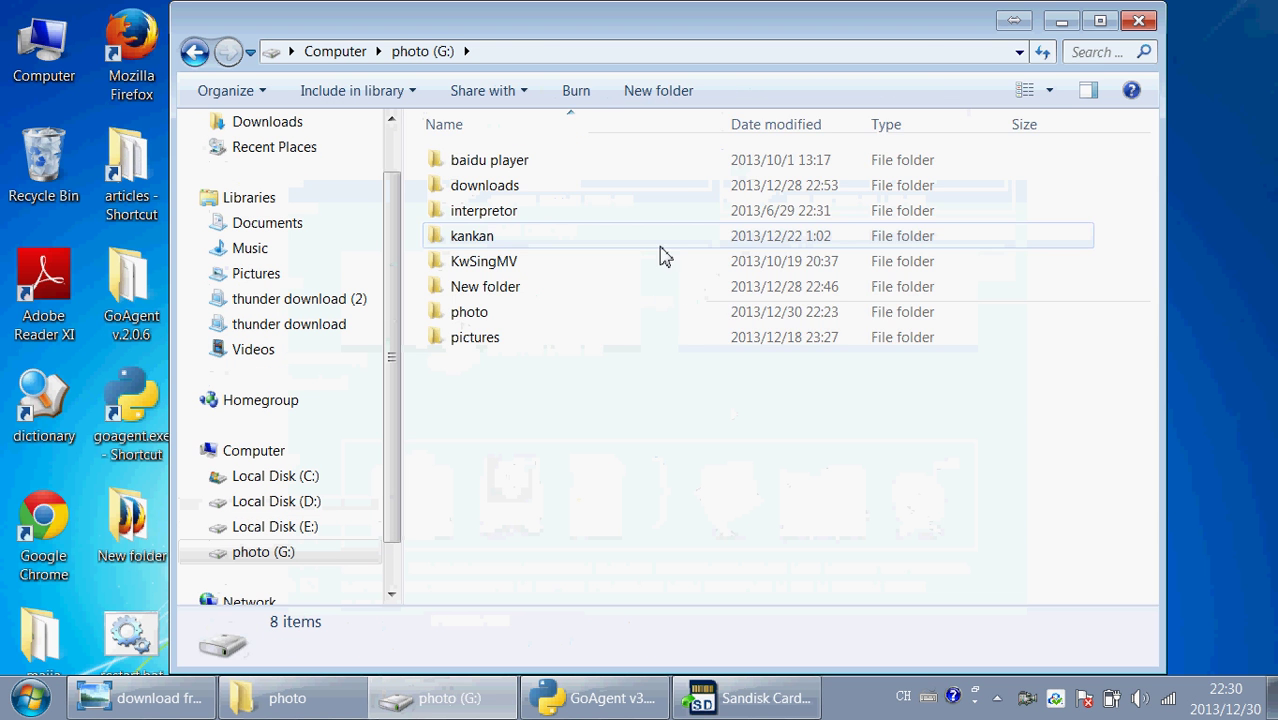
double_click(499, 311)
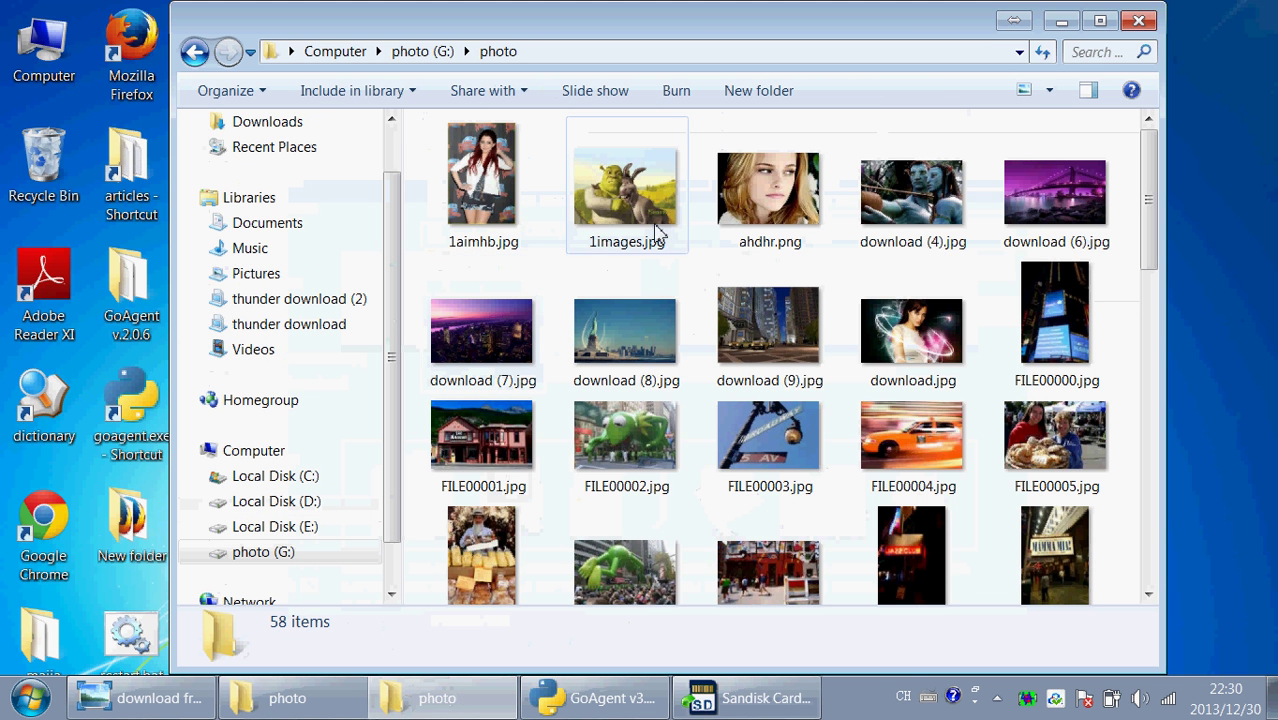
Permanently delete FILE00017.png from the photo folder and minimize the folder window.
scroll(637, 228, "down", 3)
scroll(637, 228, "up", 3)
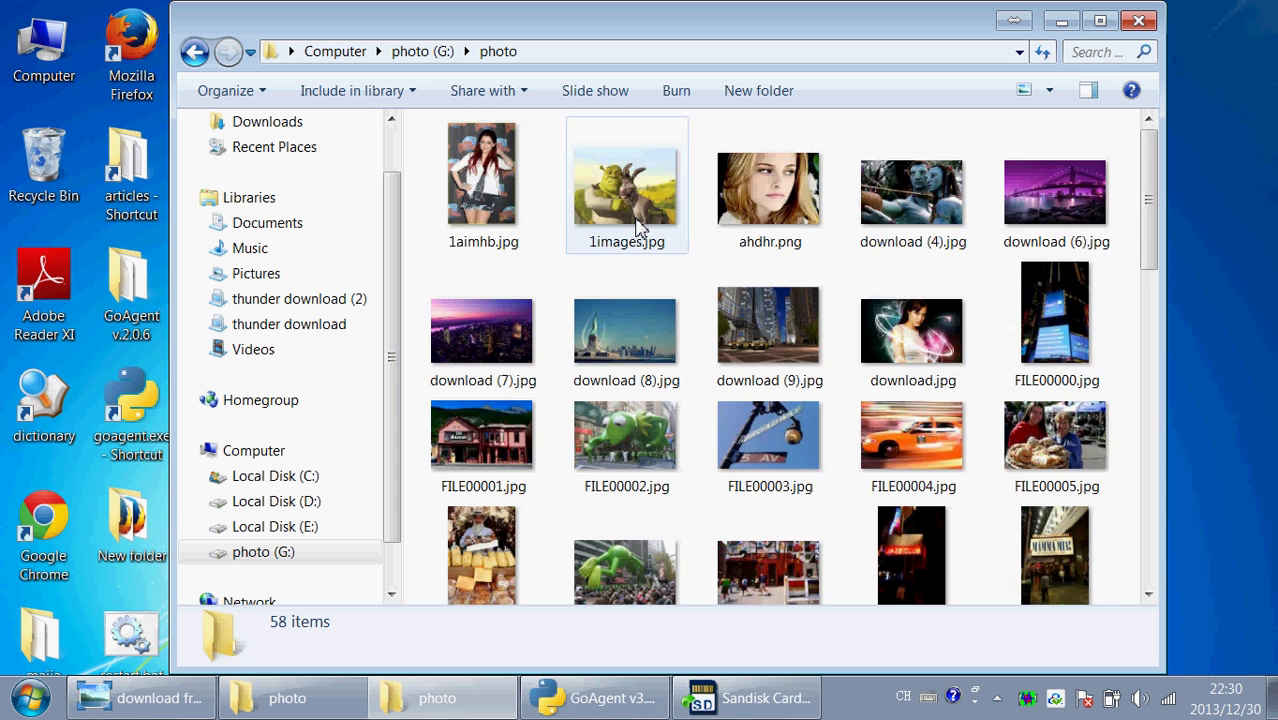
scroll(637, 228, "down", 3)
left_click(1104, 526)
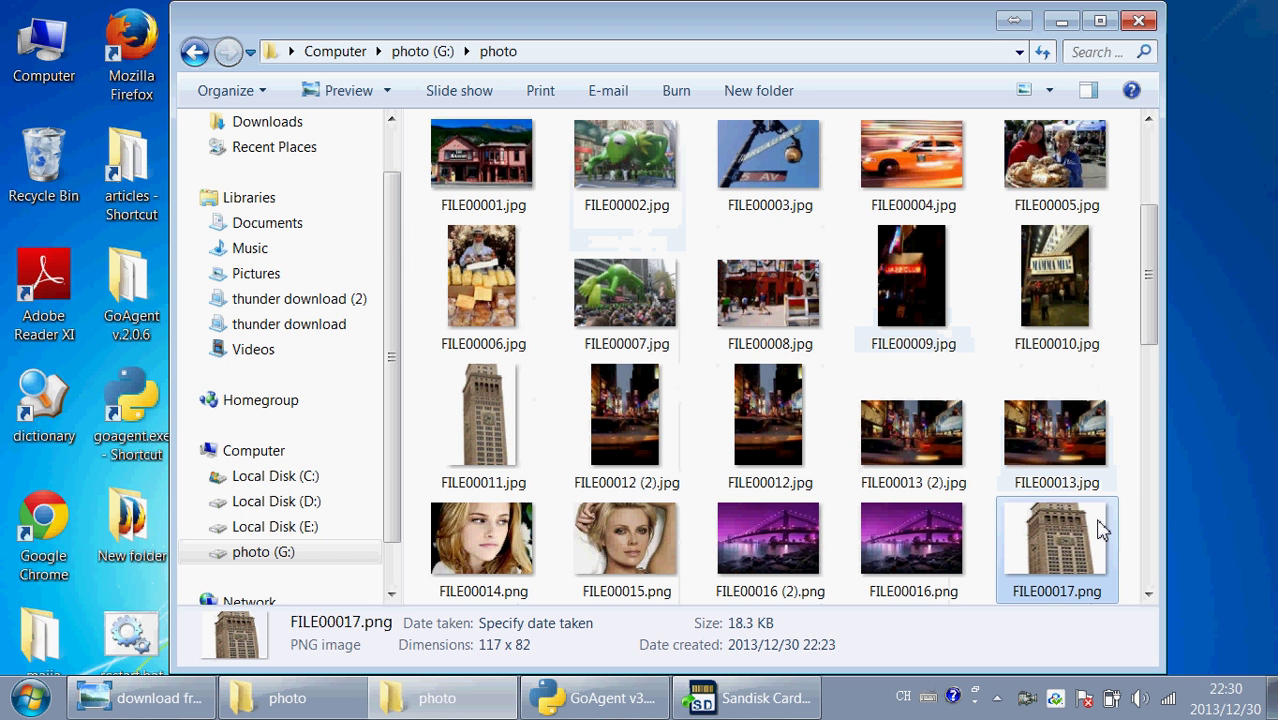
key("shift+Delete")
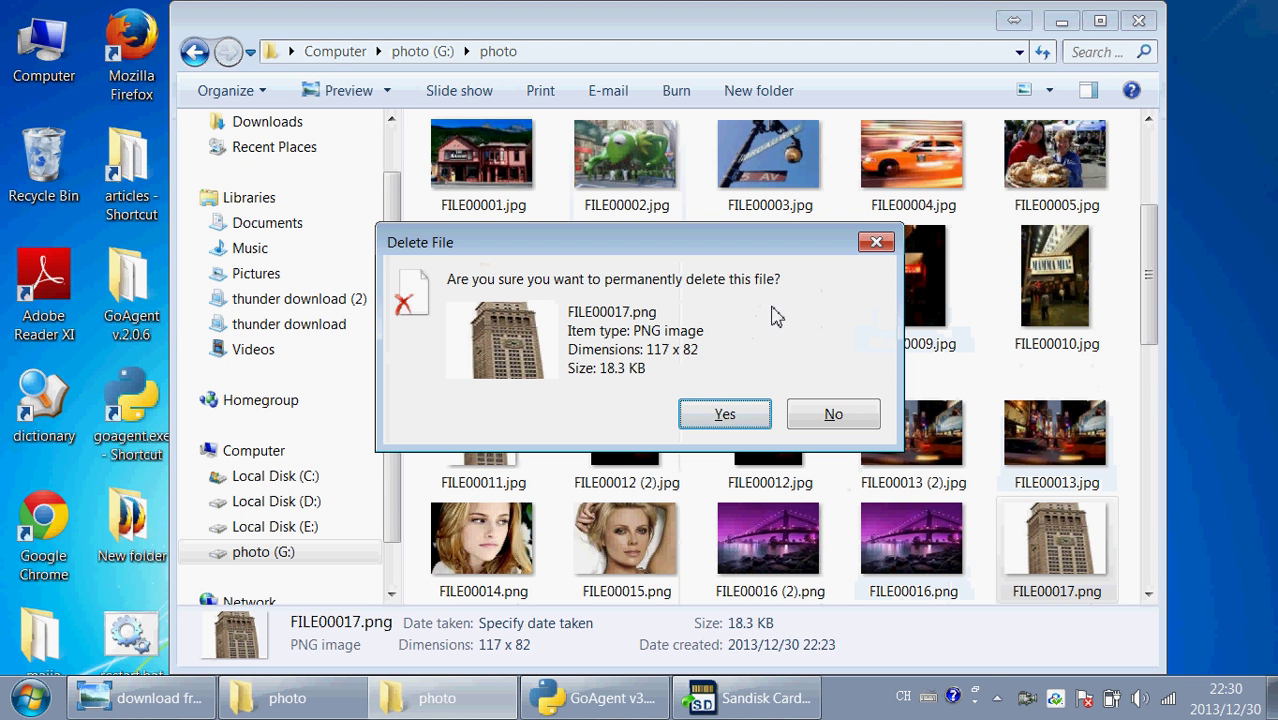
left_click(730, 412)
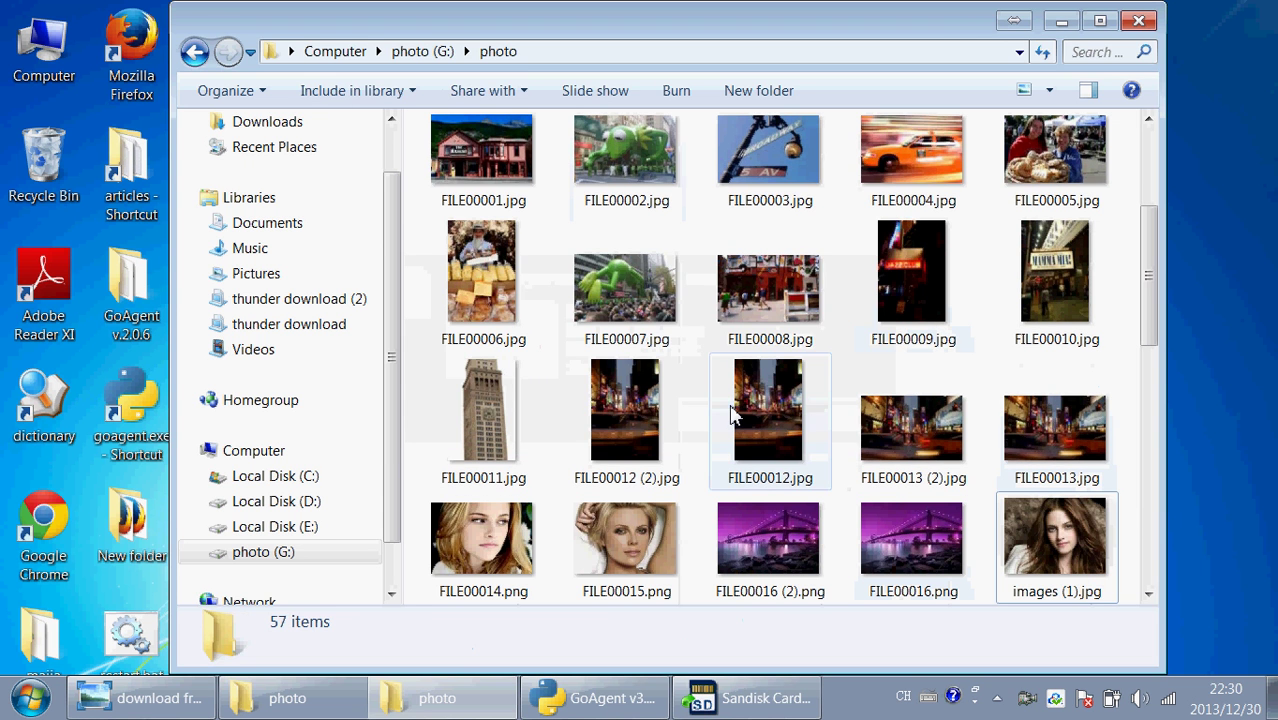
left_click(1060, 22)
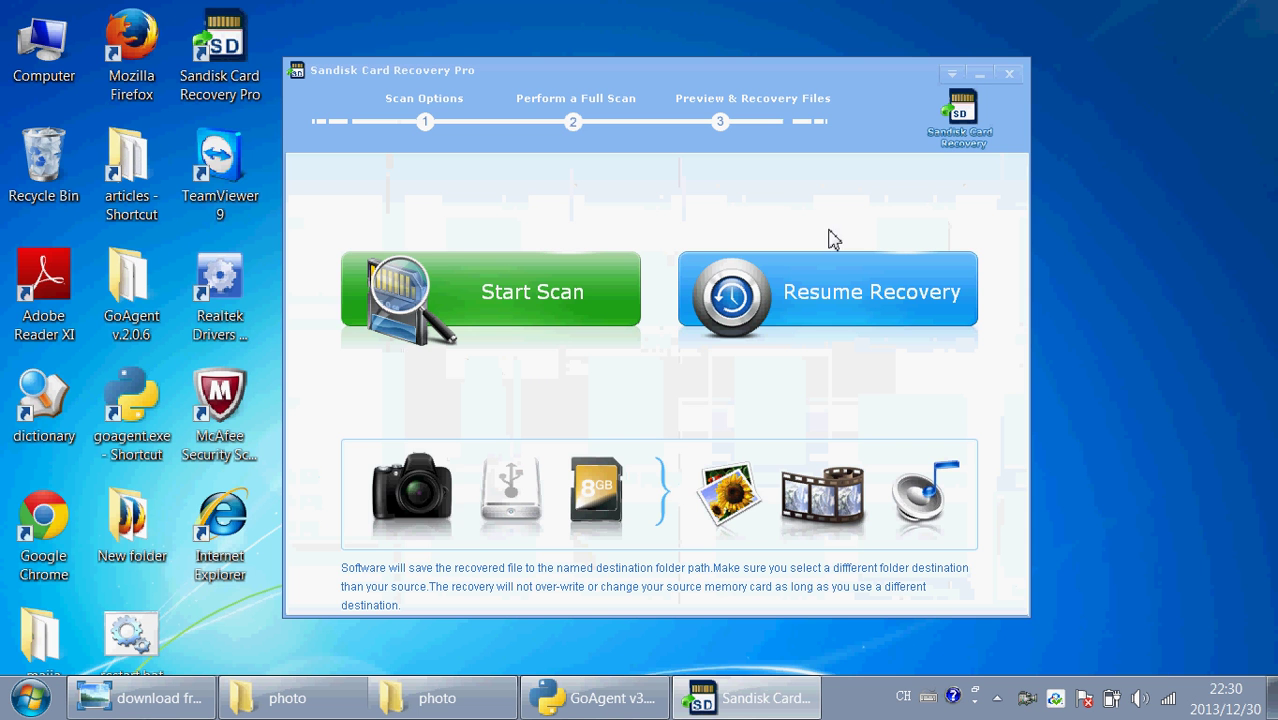
Start a new scan setup and select Drive G: (photo) as the drive to scan.
left_click(557, 304)
left_click(569, 288)
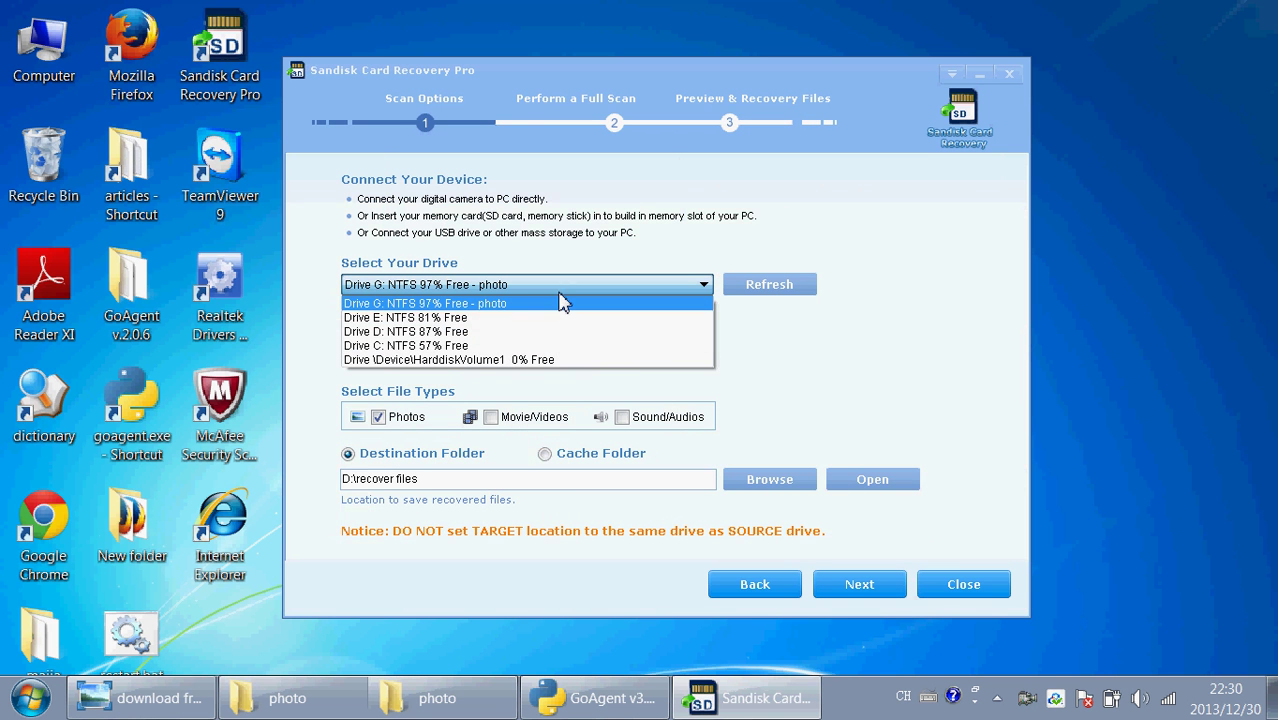
left_click(562, 304)
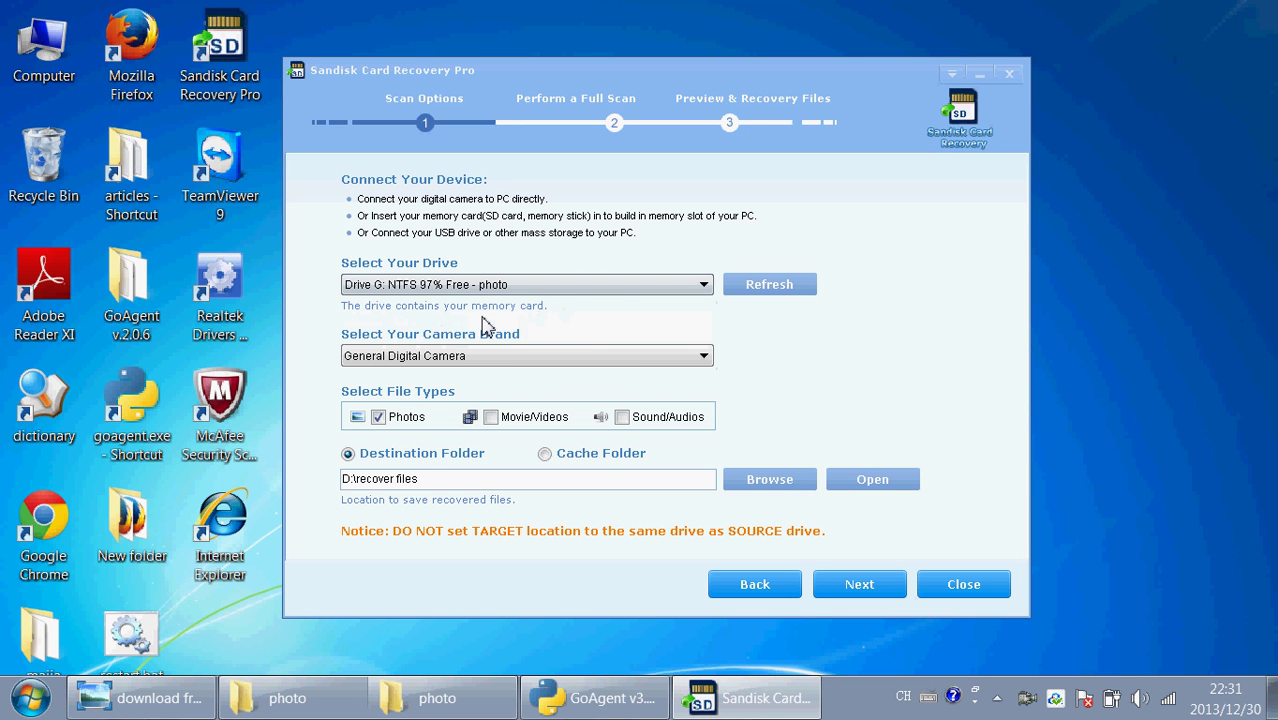
left_click(590, 290)
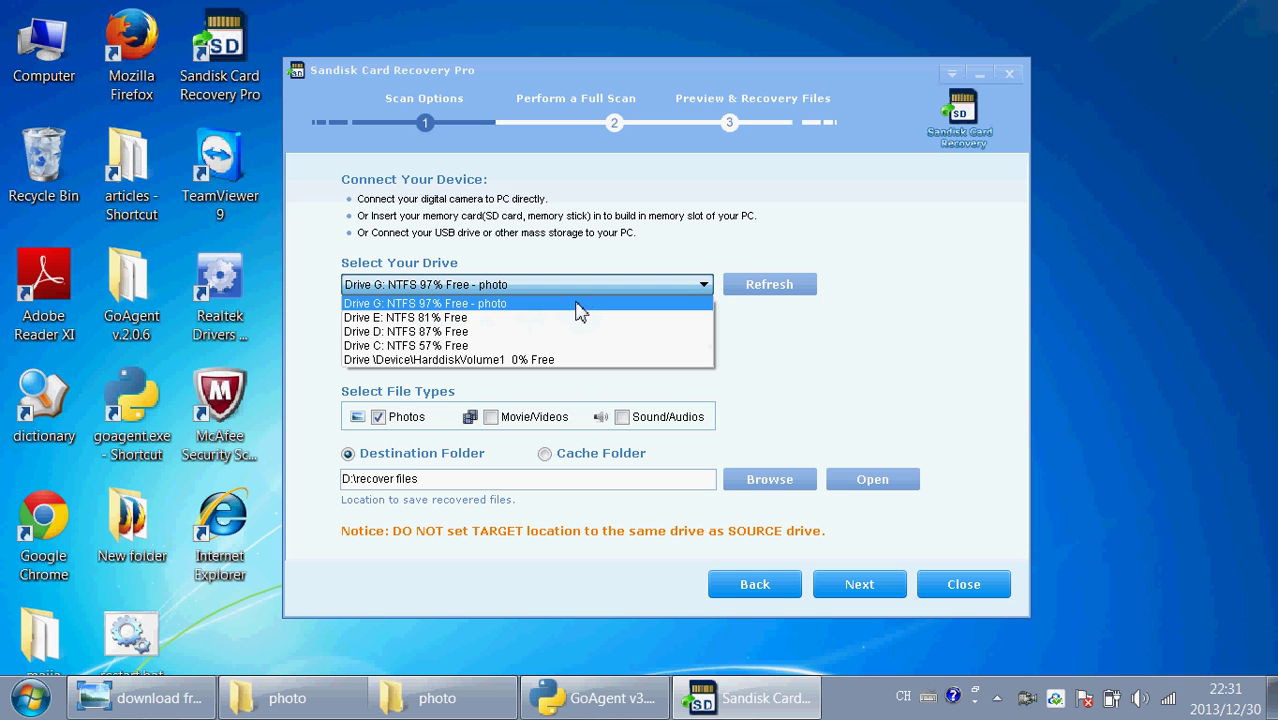
left_click(602, 305)
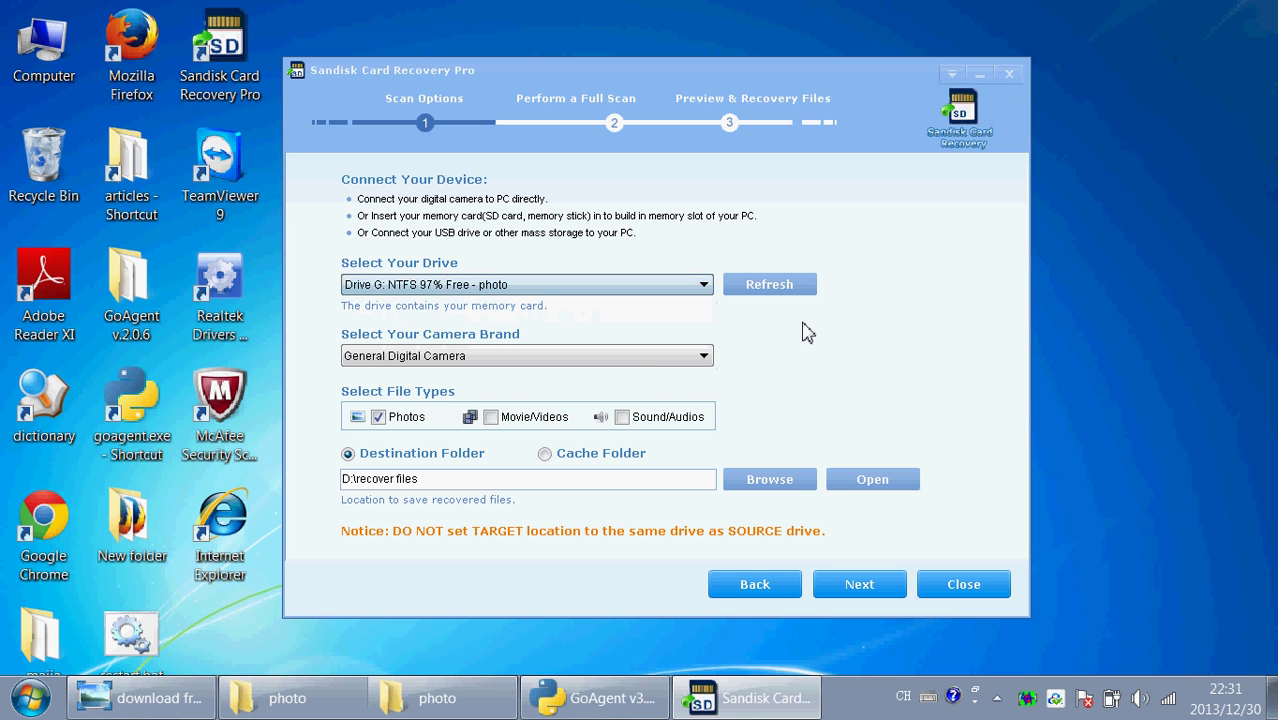
Look through the available camera brands, keeping General Digital Camera selected.
left_click(641, 357)
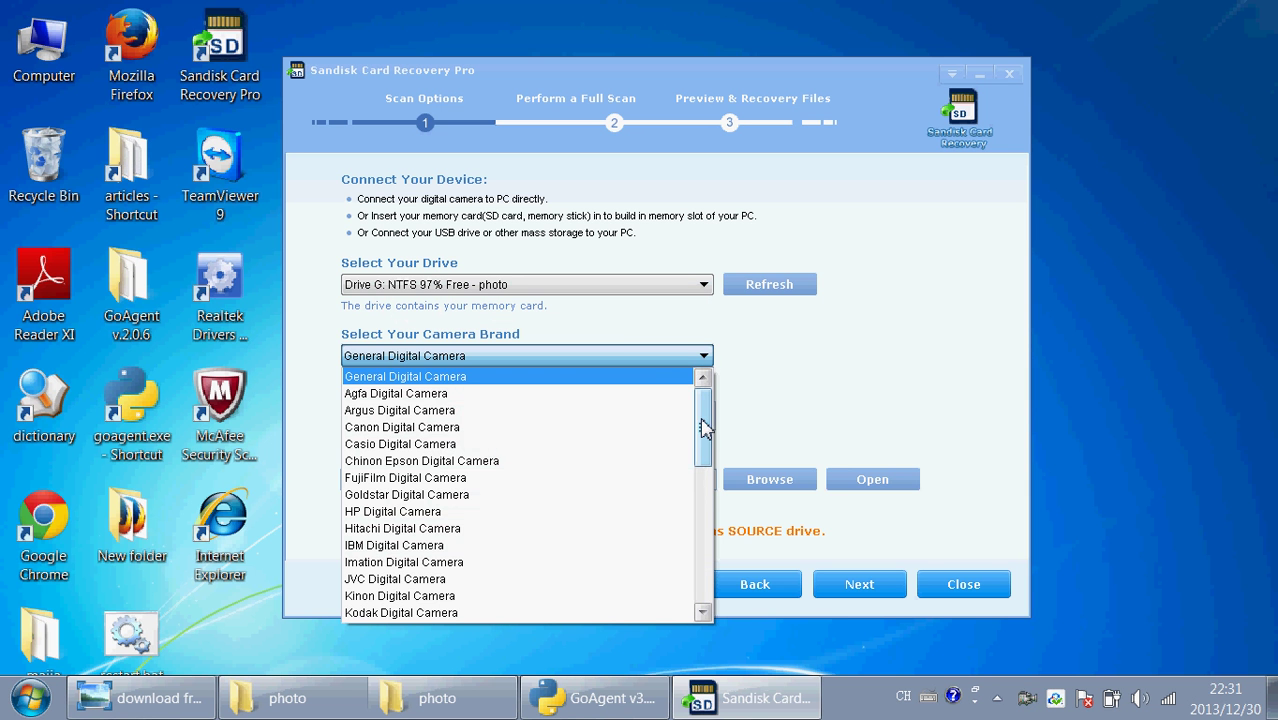
left_click_drag(703, 428, 698, 562)
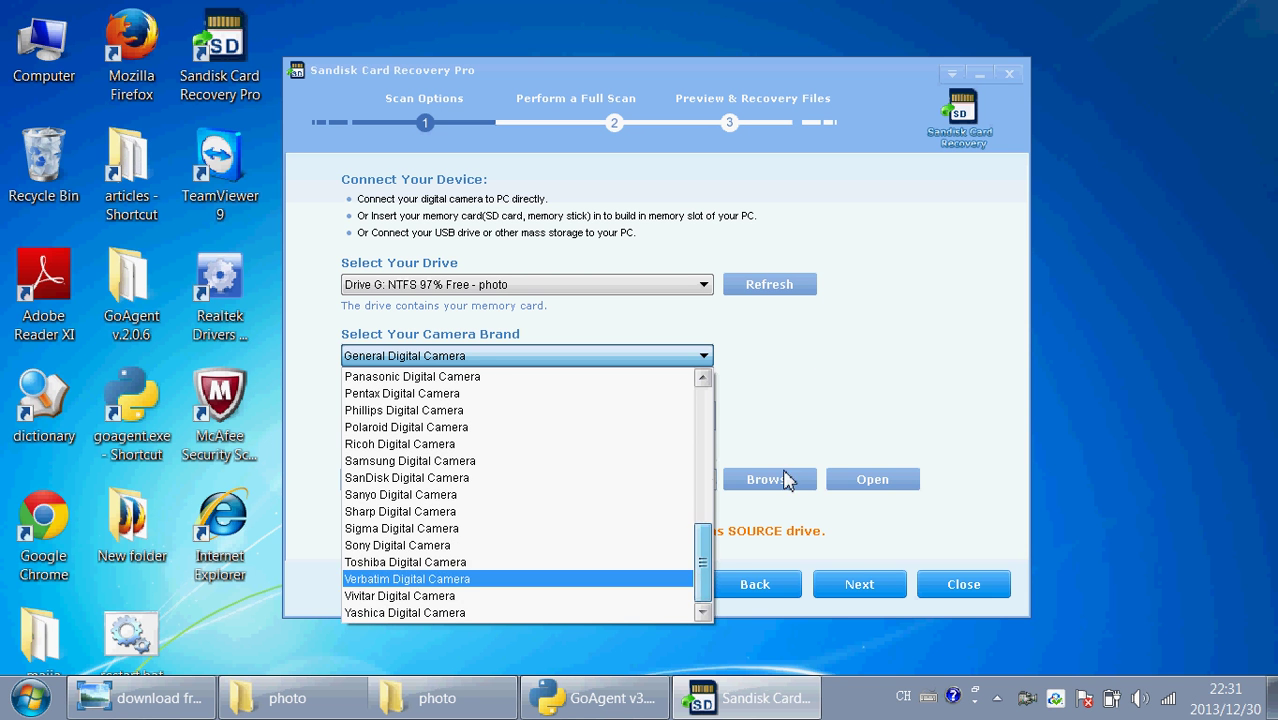
left_click(815, 380)
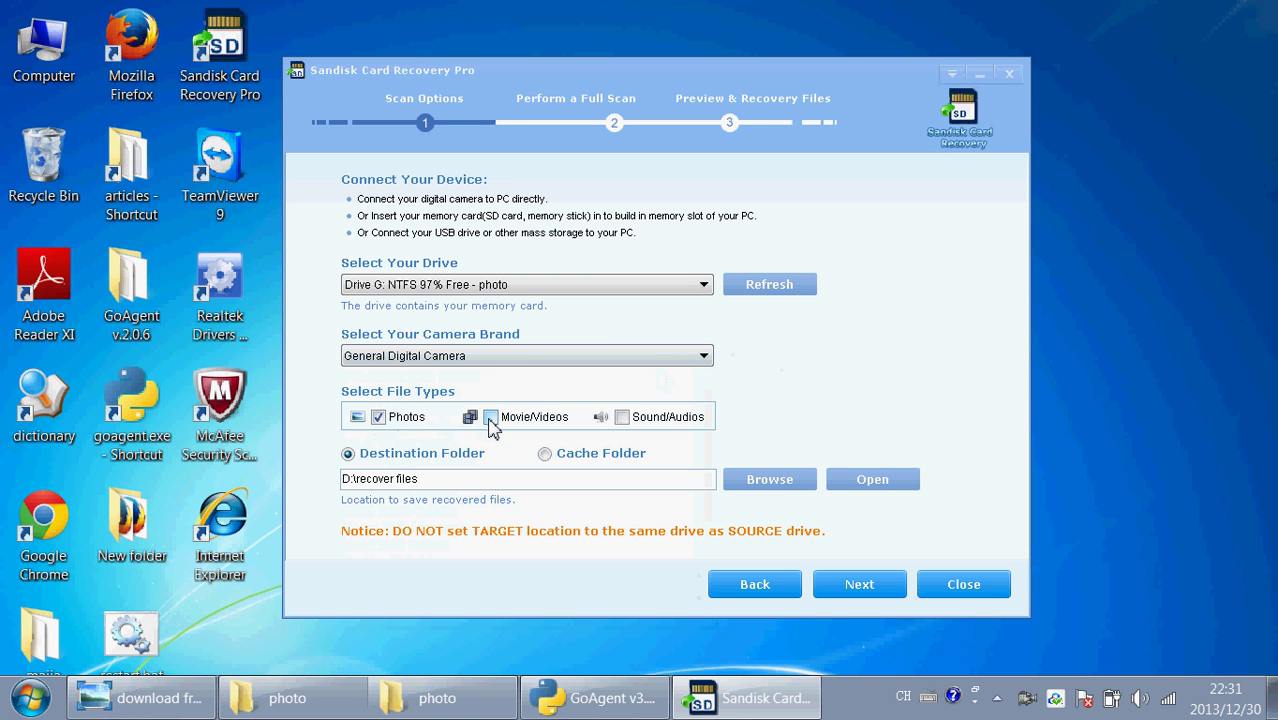
Try the Sound/Audios file type and the Cache Folder option, restoring the Destination Folder option.
left_click(619, 418)
left_click(621, 418)
left_click(544, 453)
left_click(348, 455)
Start the photo scan of drive G: and agree to proceed despite the cache space warning.
left_click(866, 588)
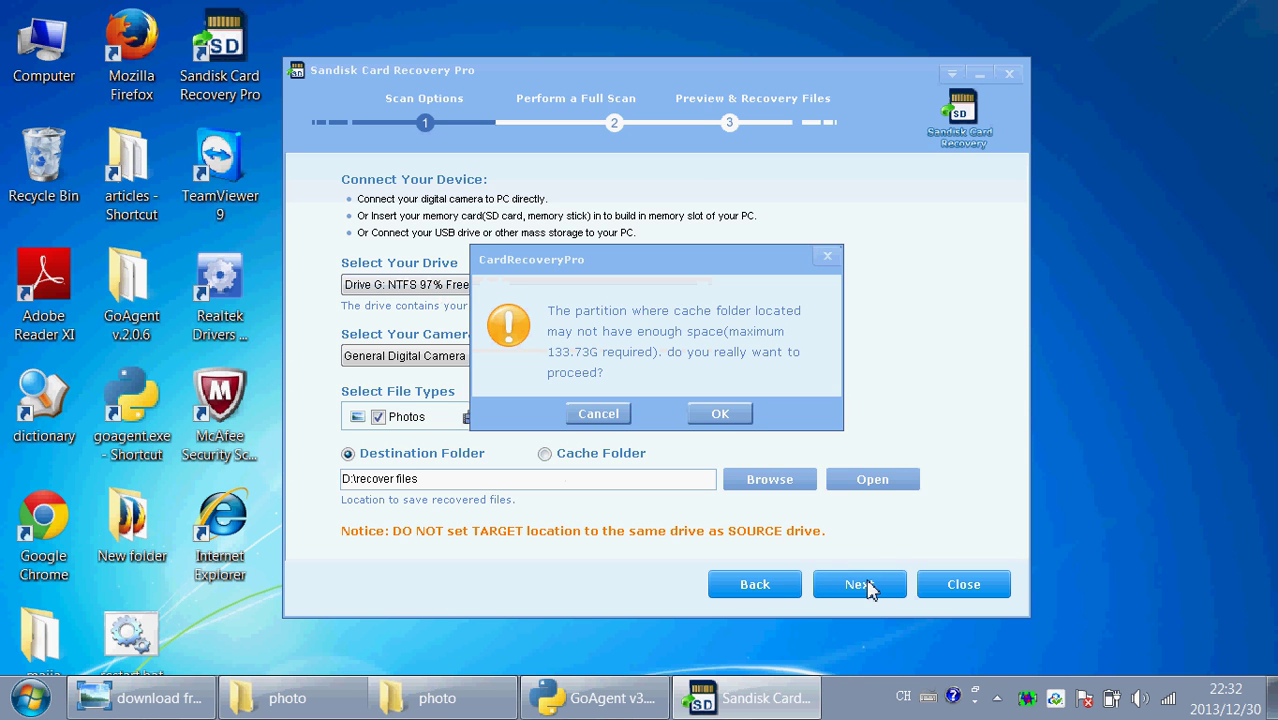
left_click(716, 417)
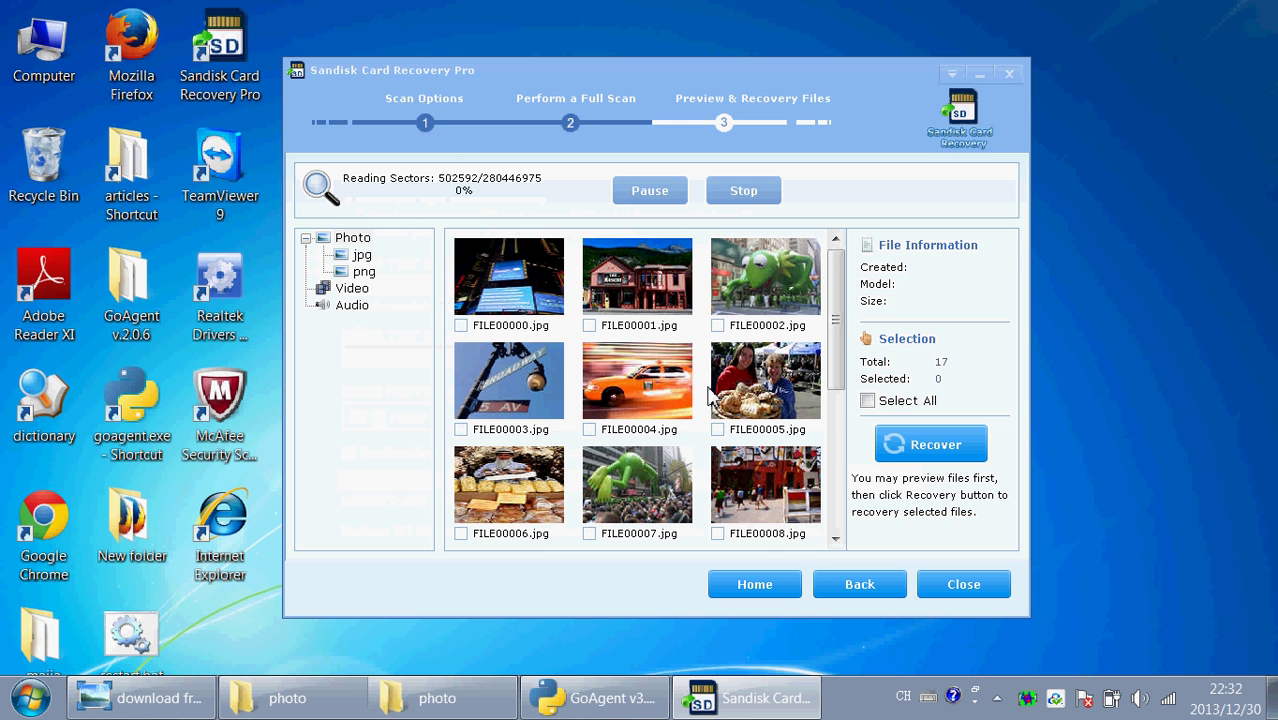
Pause the scan to recover FILE00011.jpg, and check the recovered file in the destination folder.
scroll(709, 396, "down", 2)
scroll(709, 396, "down", 2)
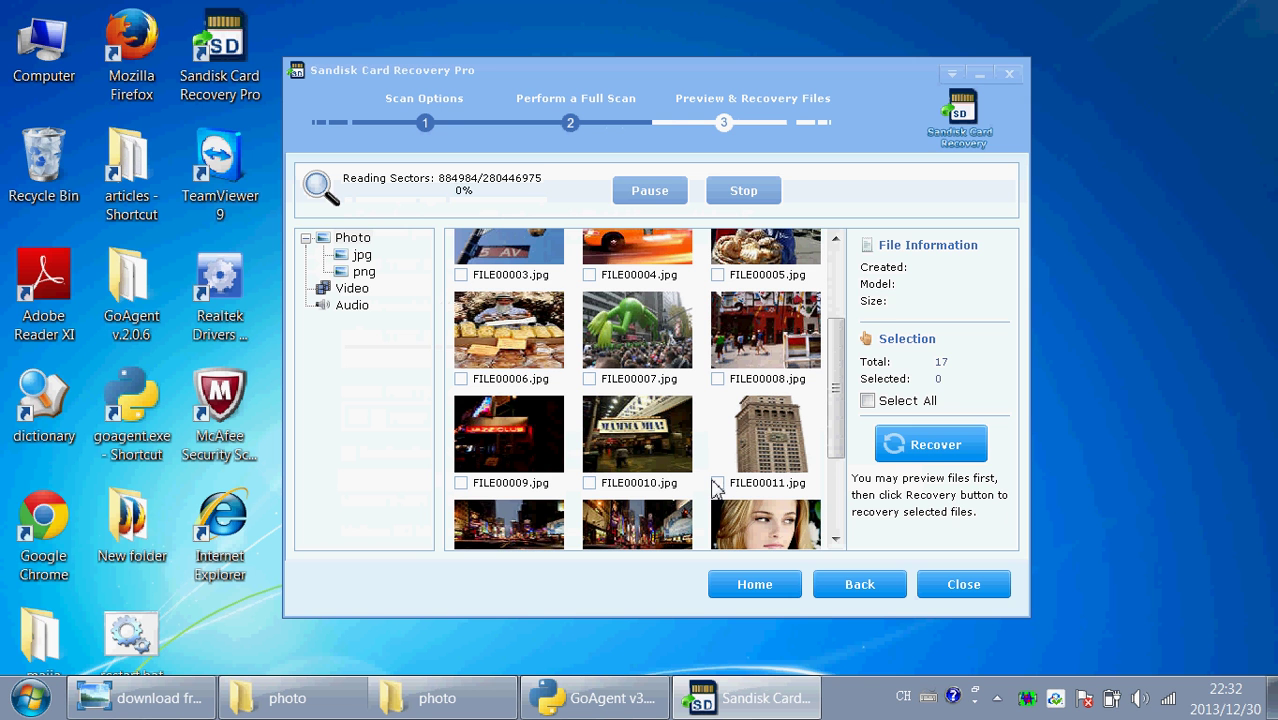
left_click(717, 482)
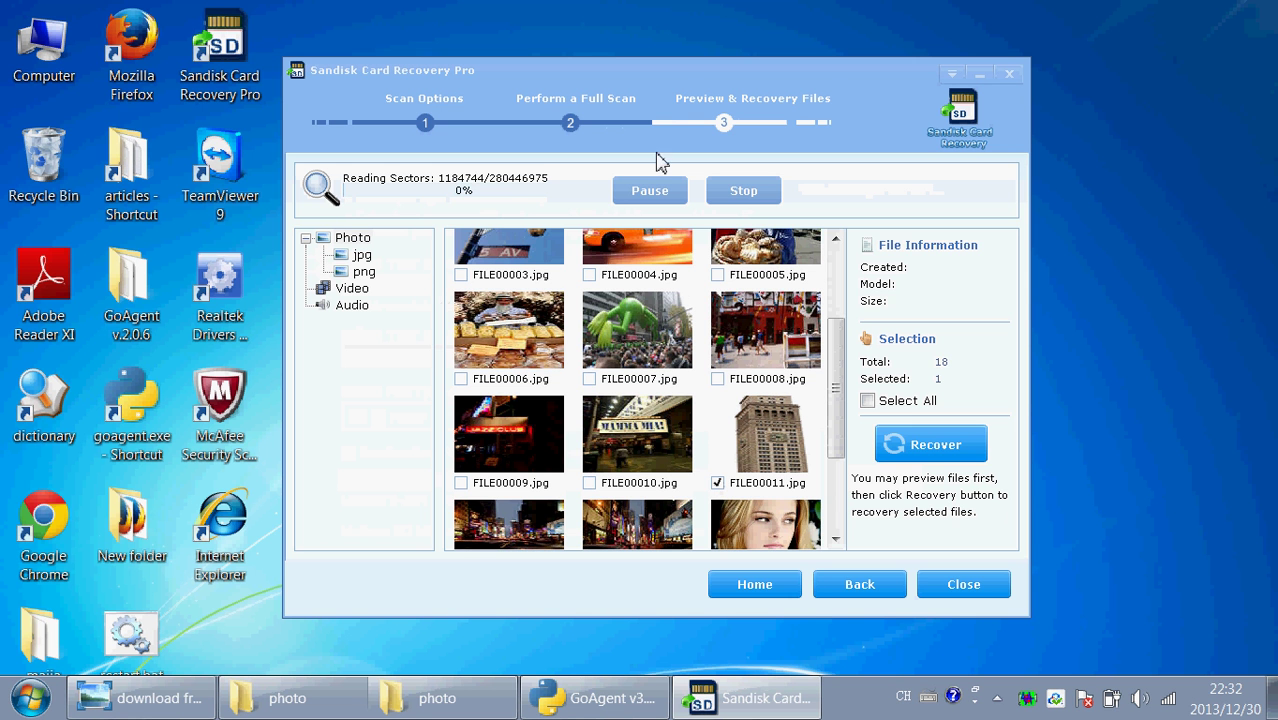
left_click(660, 190)
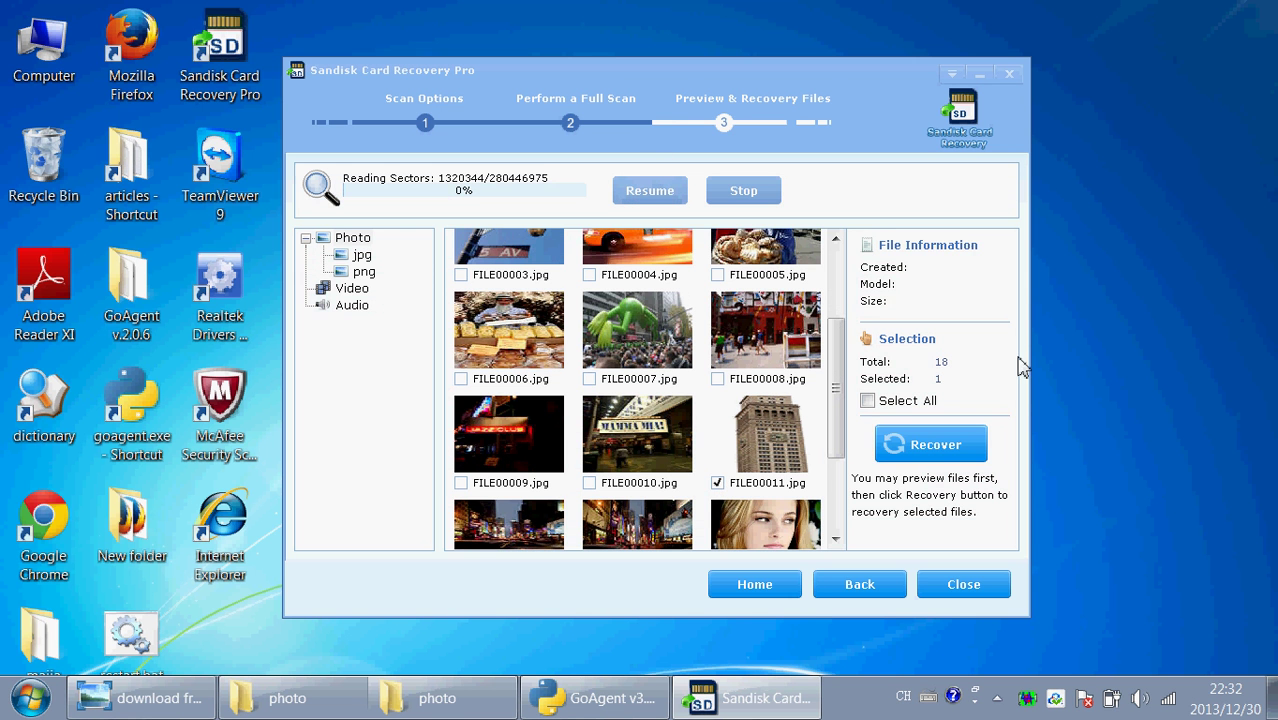
left_click(931, 449)
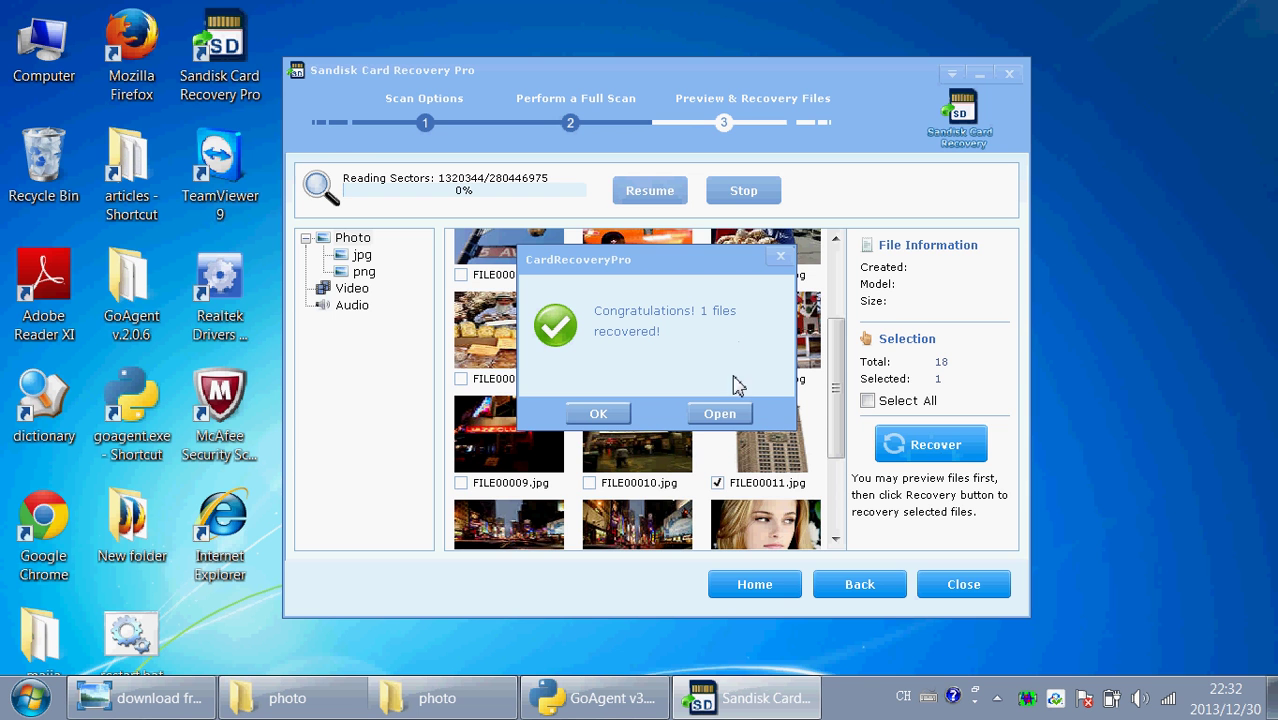
left_click(728, 415)
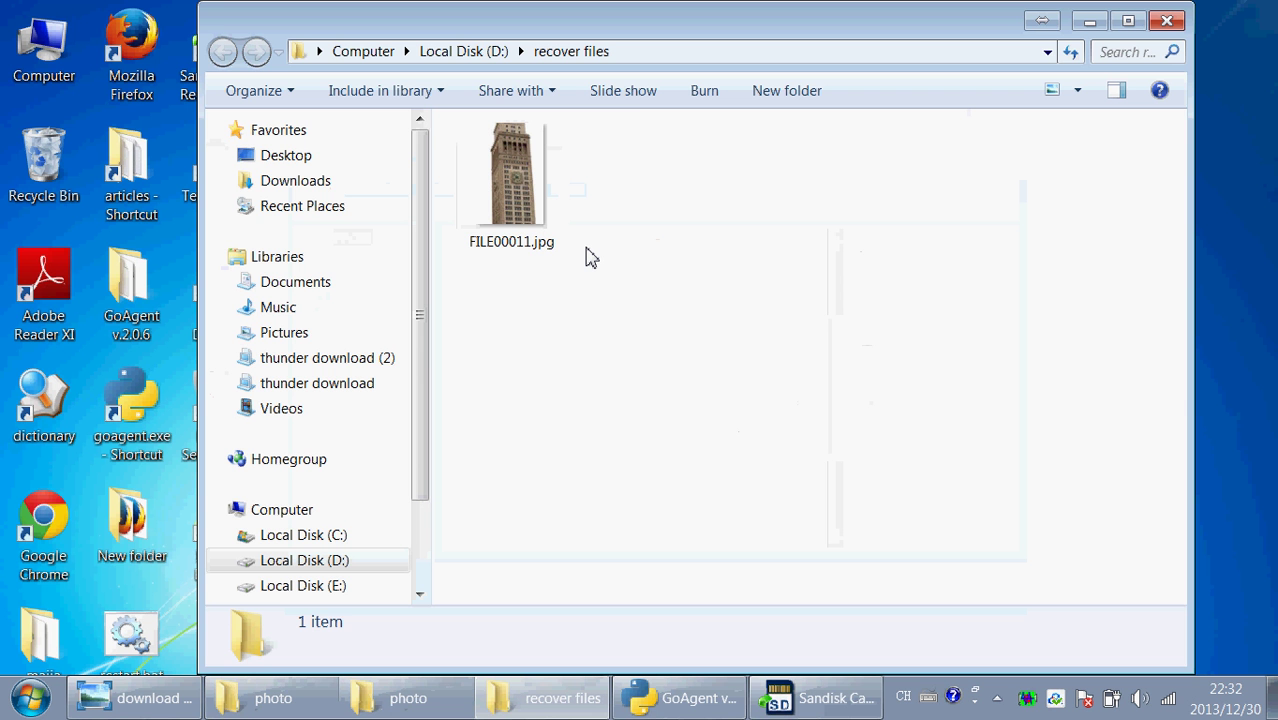
left_click(1176, 21)
Add FILE00007.jpg, FILE00008.jpg and FILE00010.jpg to the selection, recover the selected photos and check them in the destination folder.
scroll(740, 368, "up", 1)
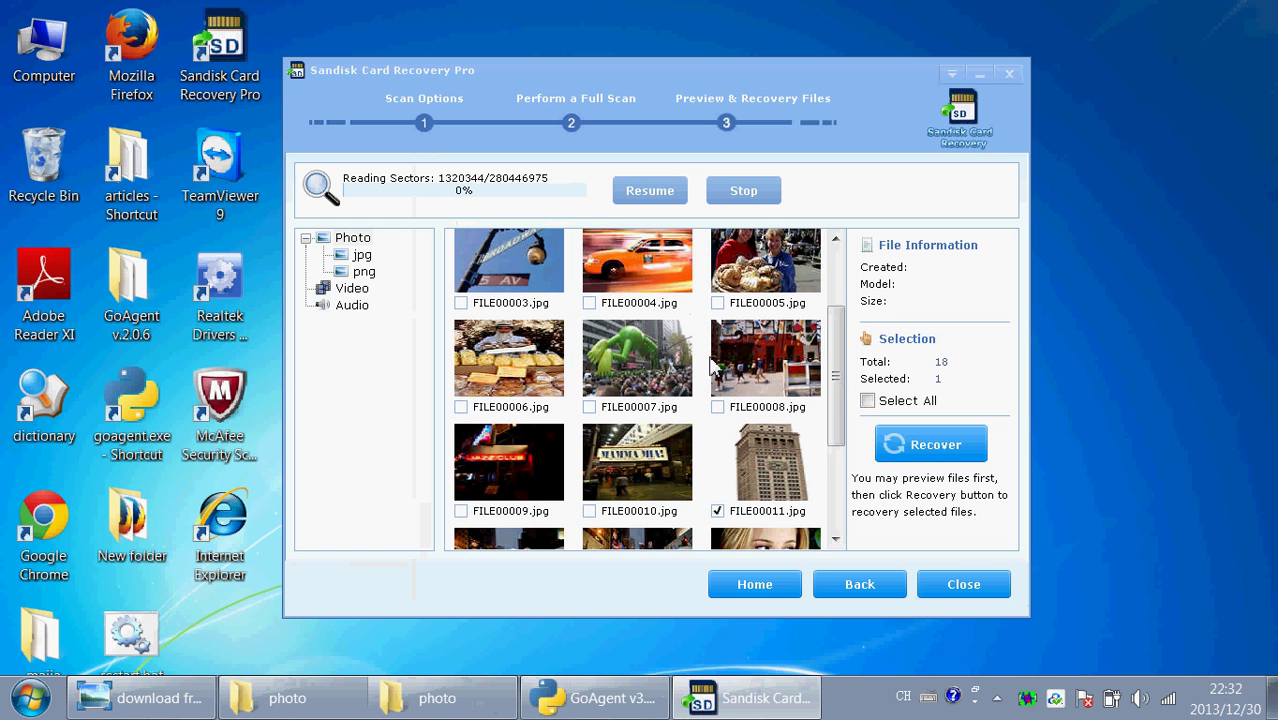
scroll(553, 370, "down", 1)
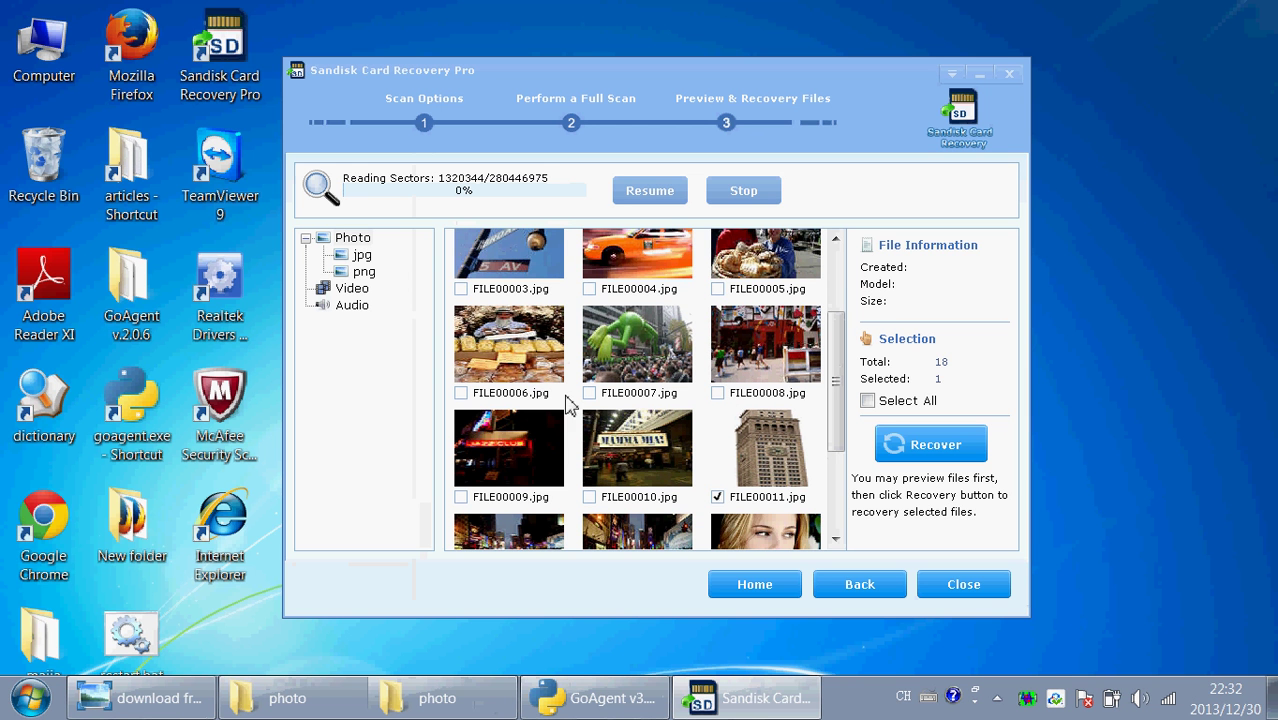
left_click(718, 393)
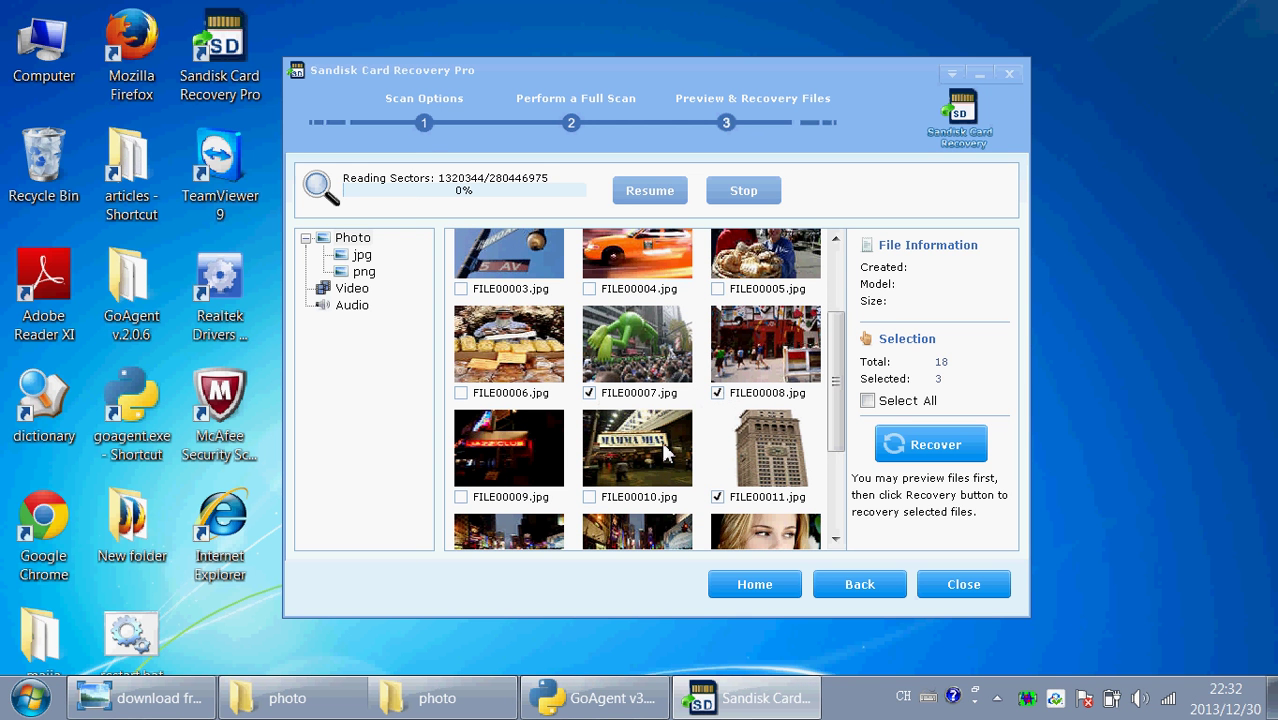
left_click(589, 497)
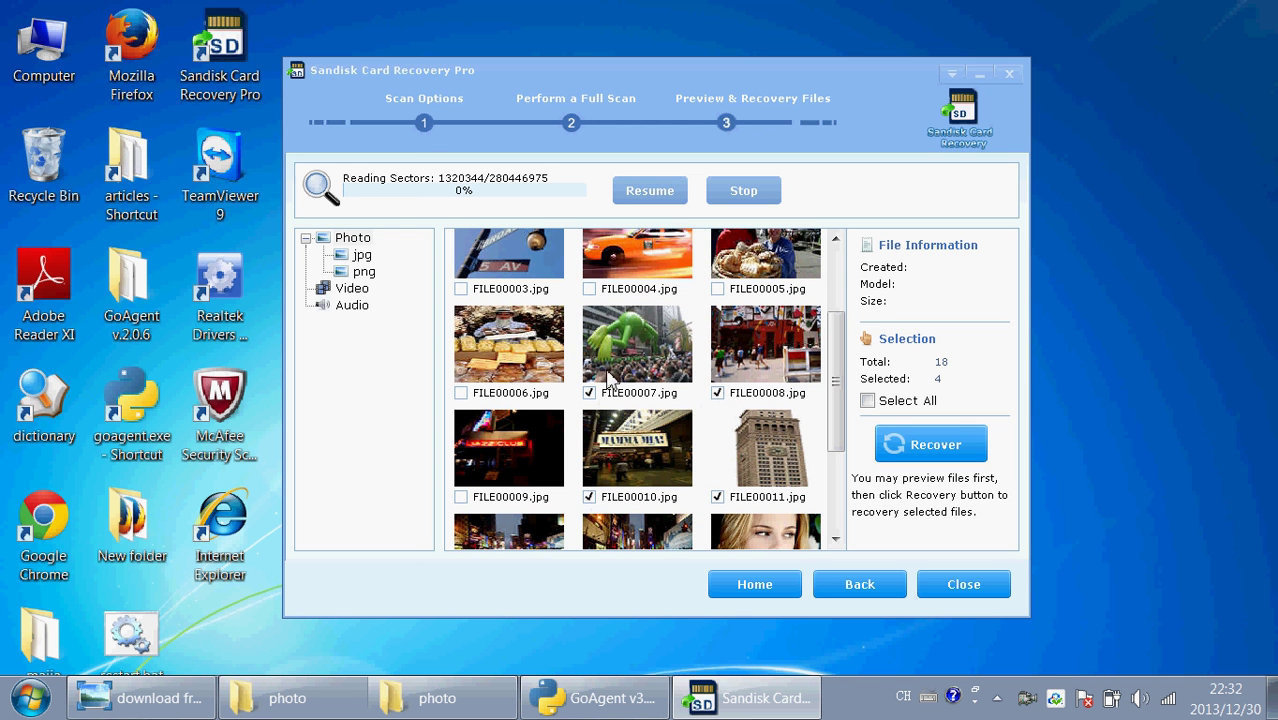
left_click(914, 444)
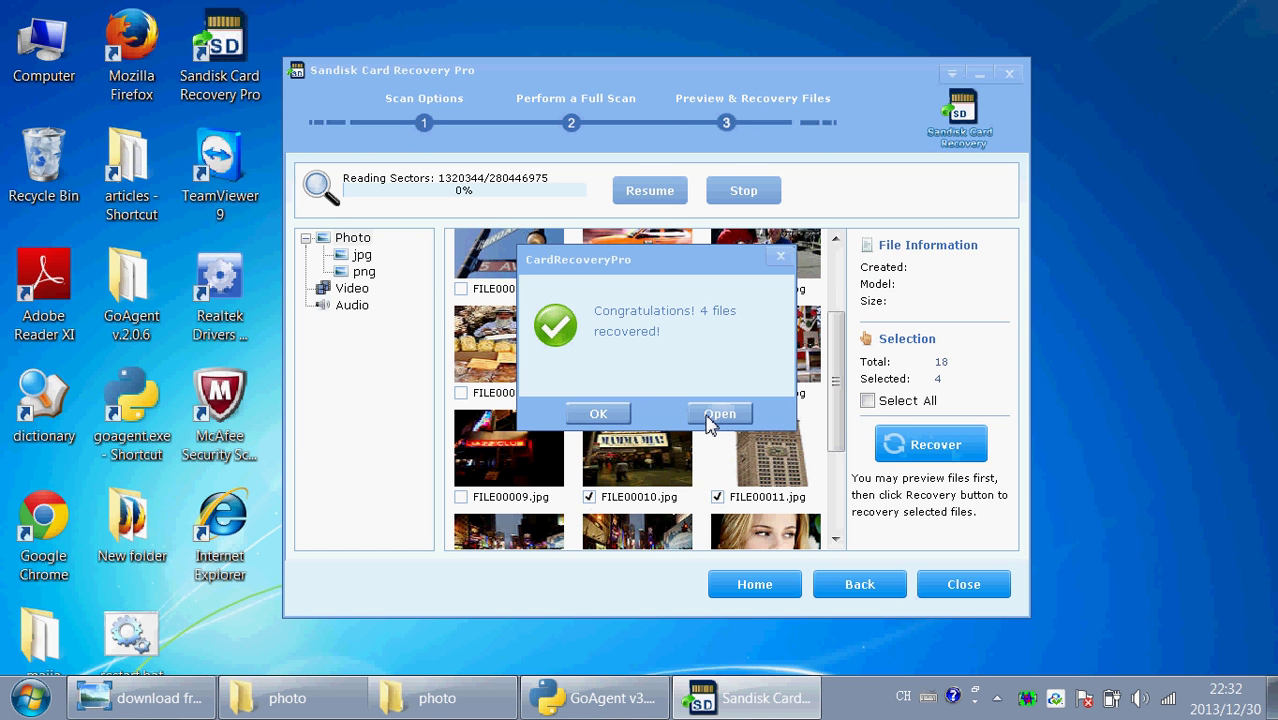
left_click(716, 418)
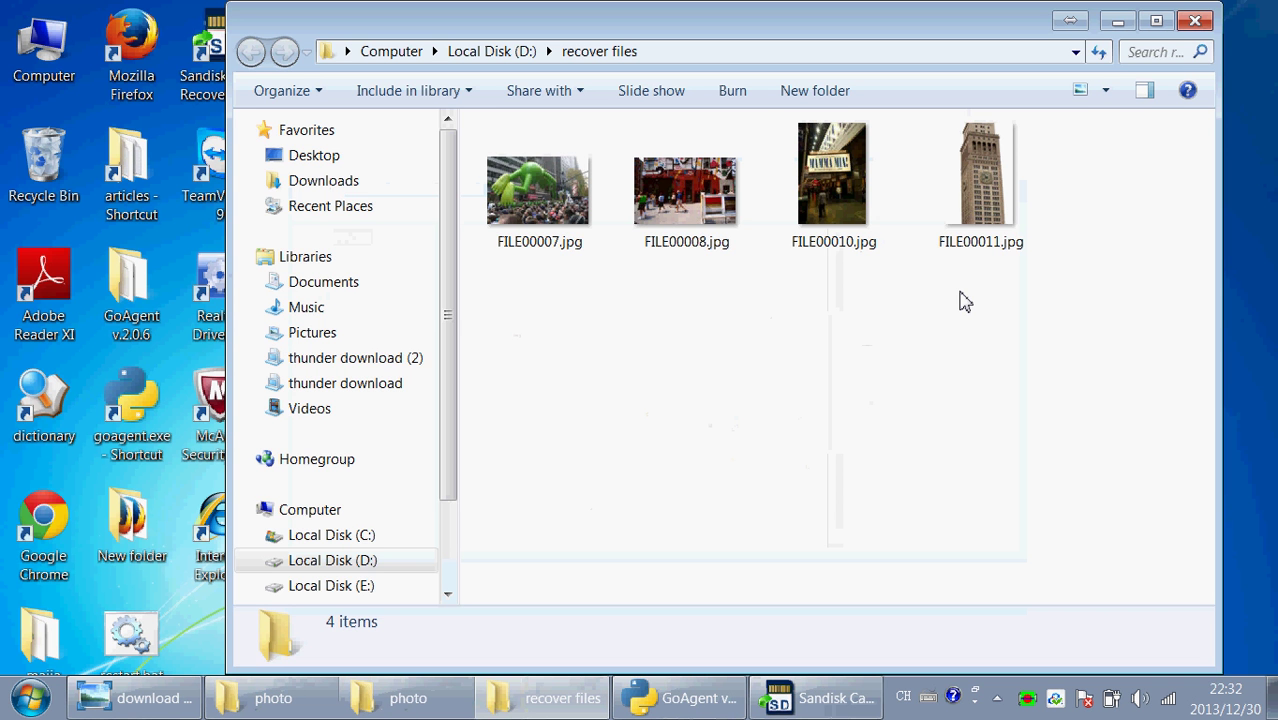
left_click(1196, 22)
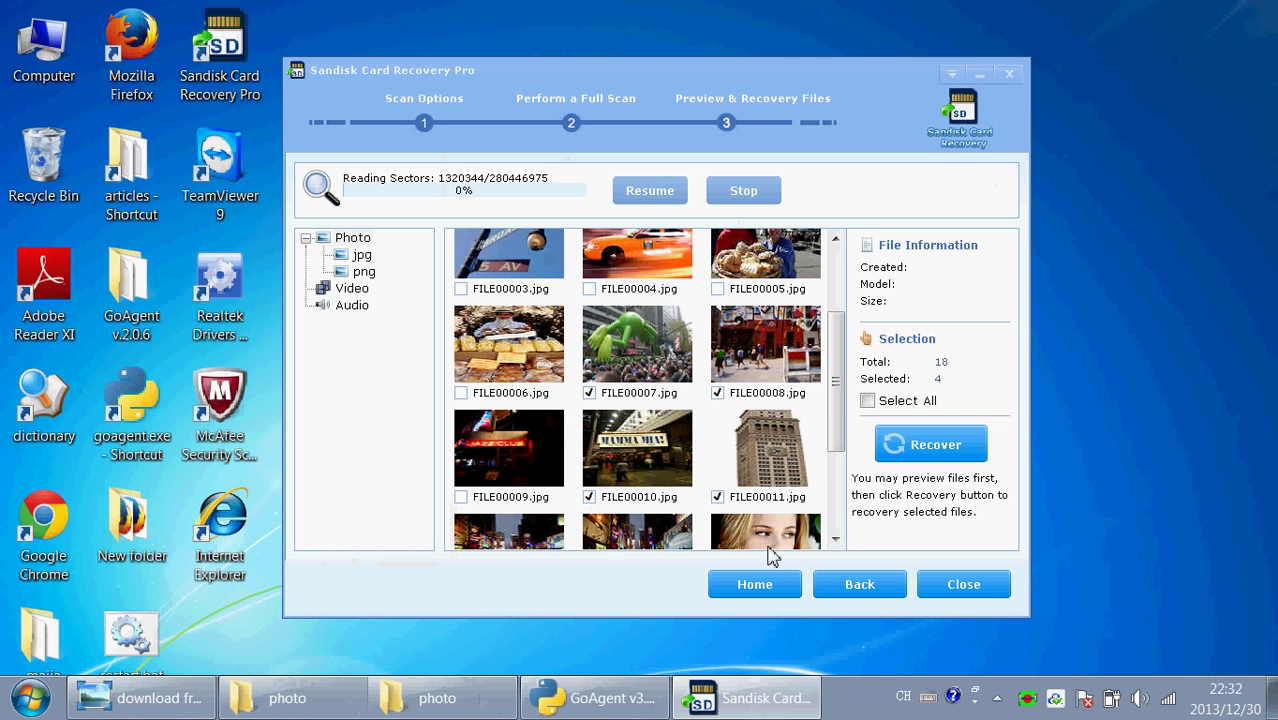
Terminate the current scan and return to the recovery program's home screen.
left_click(857, 588)
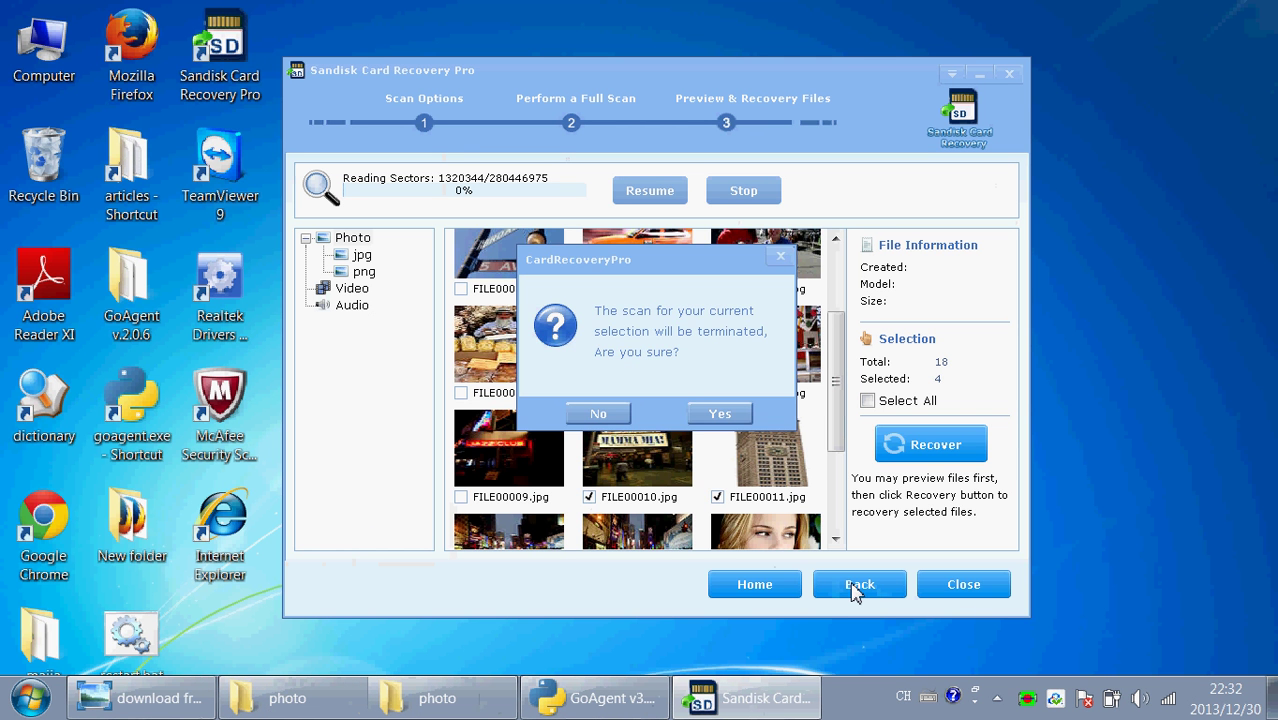
left_click(714, 412)
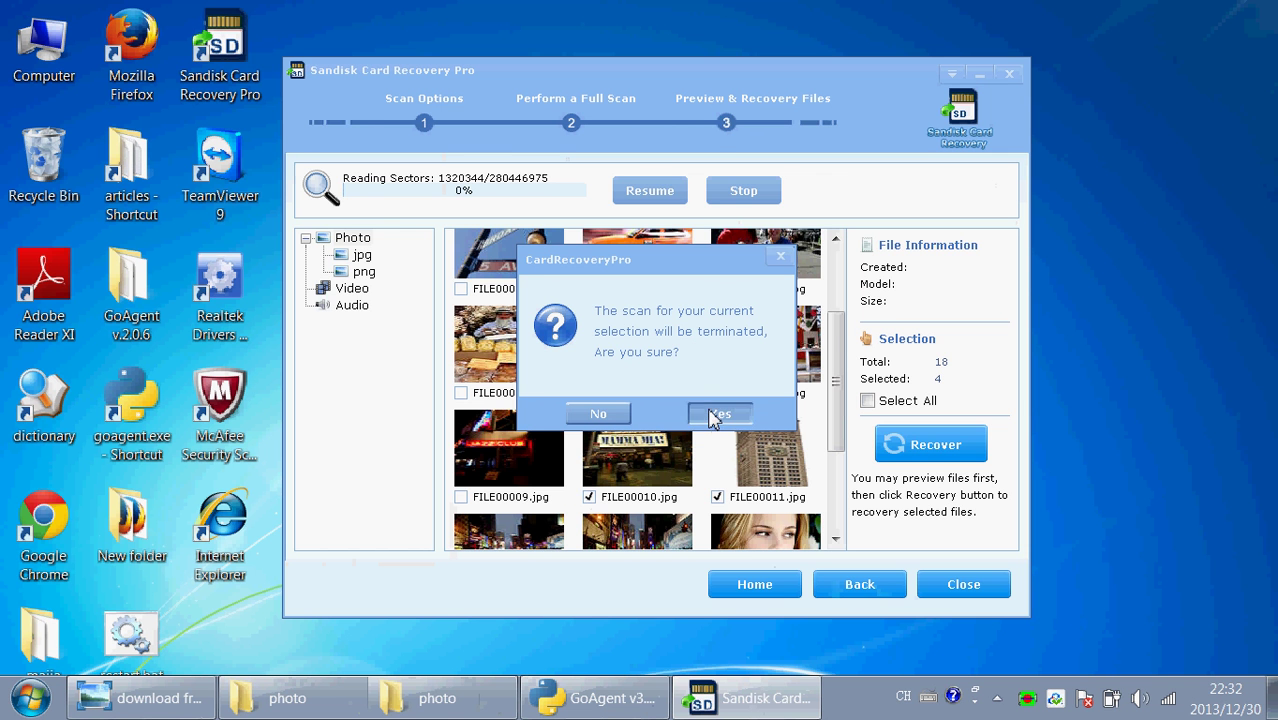
left_click(771, 588)
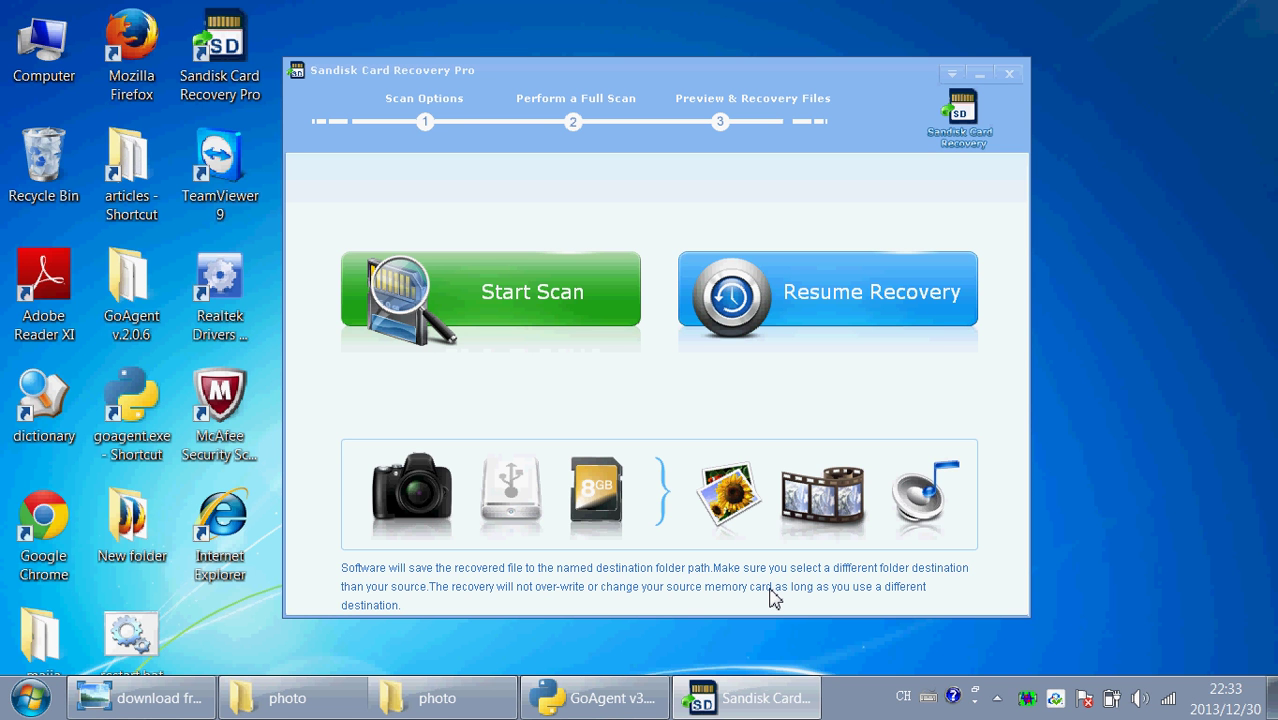
Switch to Windows Photo Viewer to show download free picture.jpg.
left_click(140, 698)
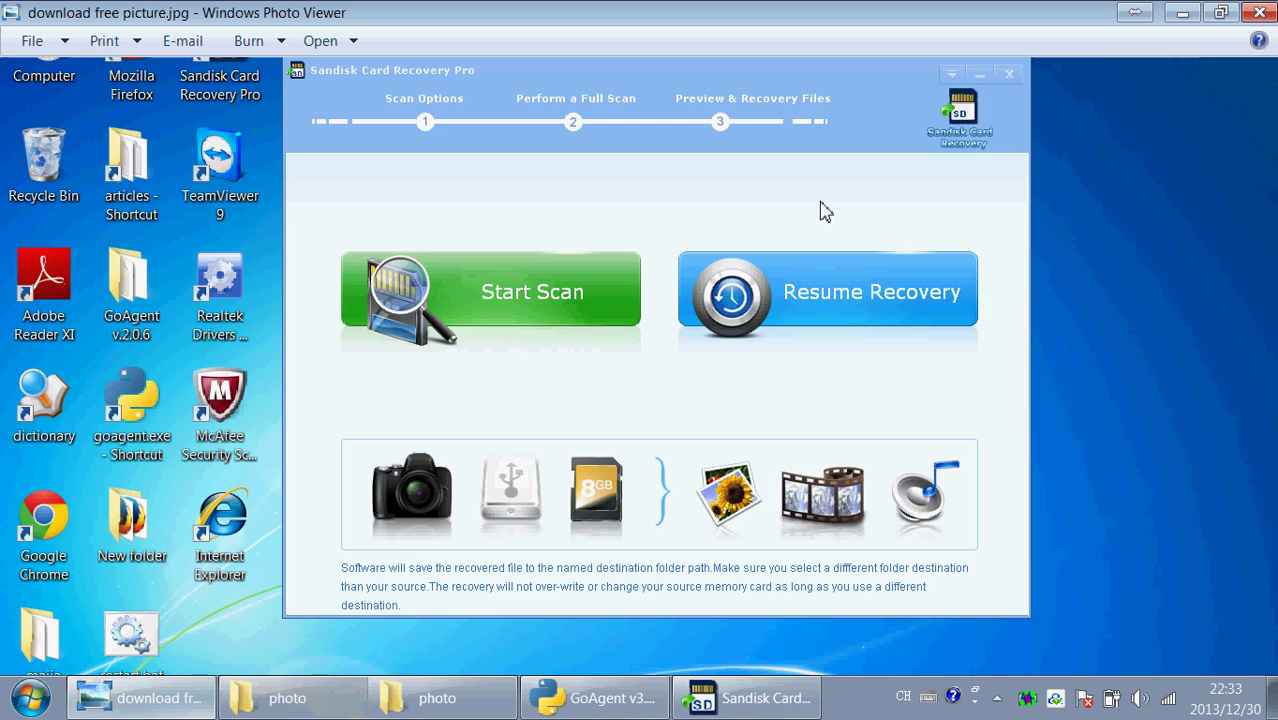